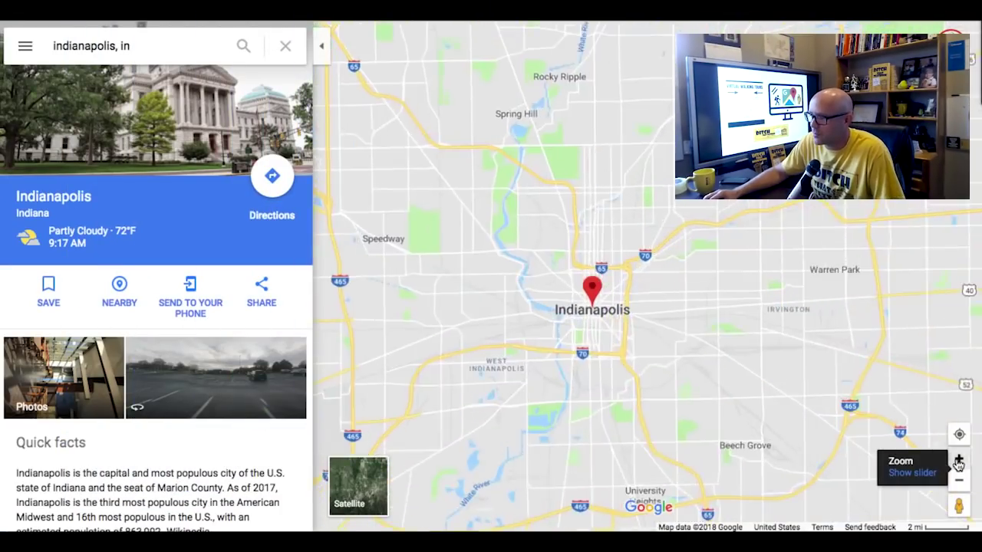
# Zoom in twice, centre downtown Indianapolis on the Soldiers and Sailors Monument, and enter Street View on Monument Circle
pyautogui.click(958, 458)
pyautogui.click(958, 459)
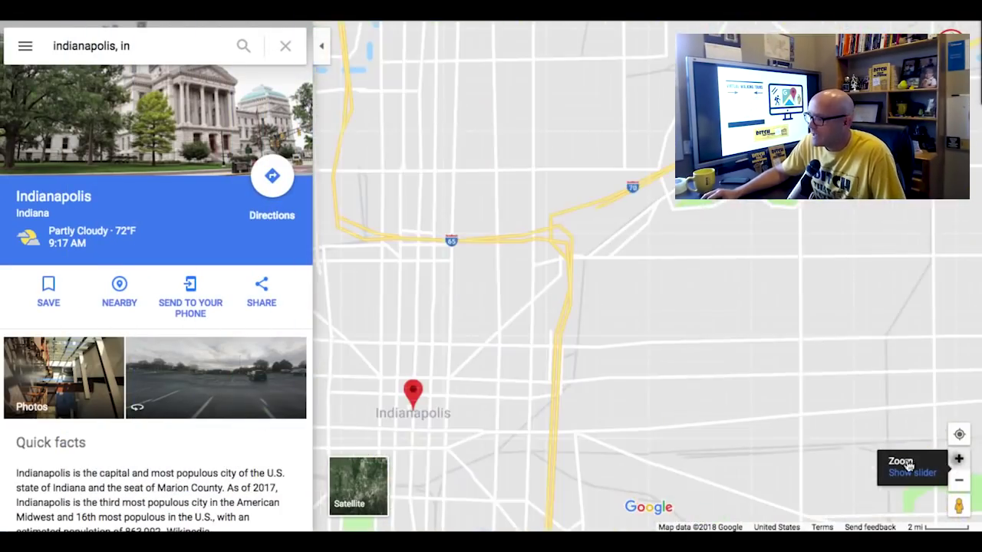
pyautogui.click(958, 459)
pyautogui.click(958, 458)
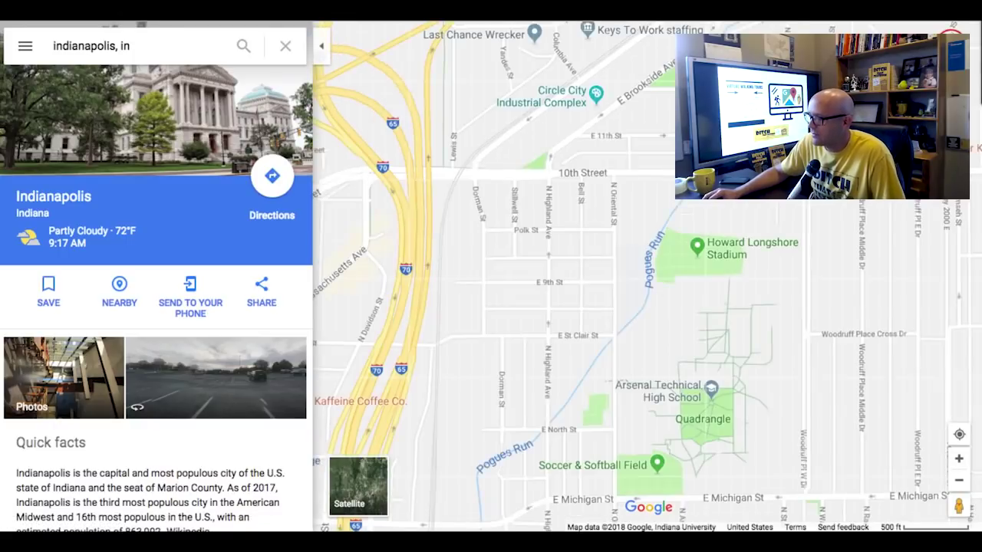
pyautogui.moveTo(605, 284); pyautogui.dragTo(705, 220)
pyautogui.moveTo(544, 311); pyautogui.dragTo(718, 248)
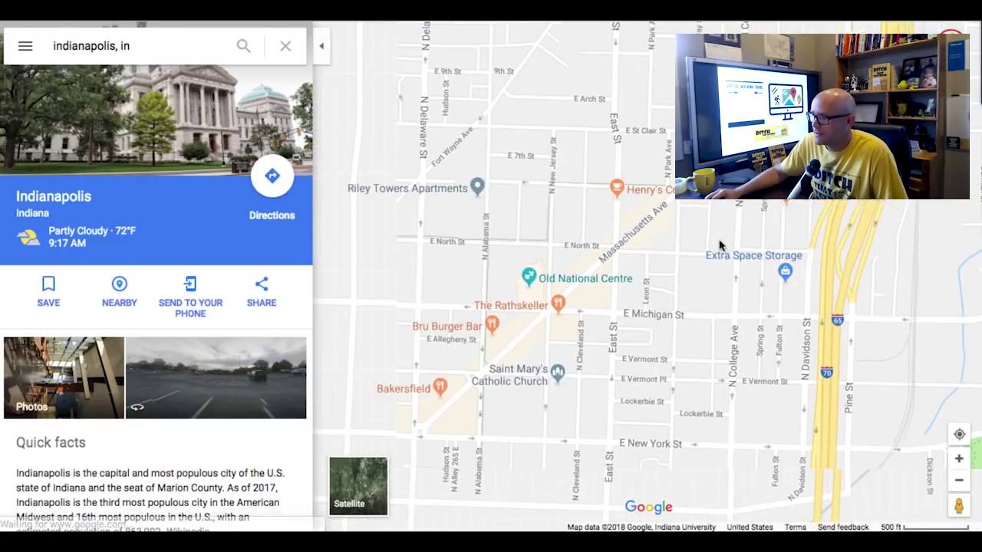
pyautogui.moveTo(368, 417); pyautogui.dragTo(701, 123)
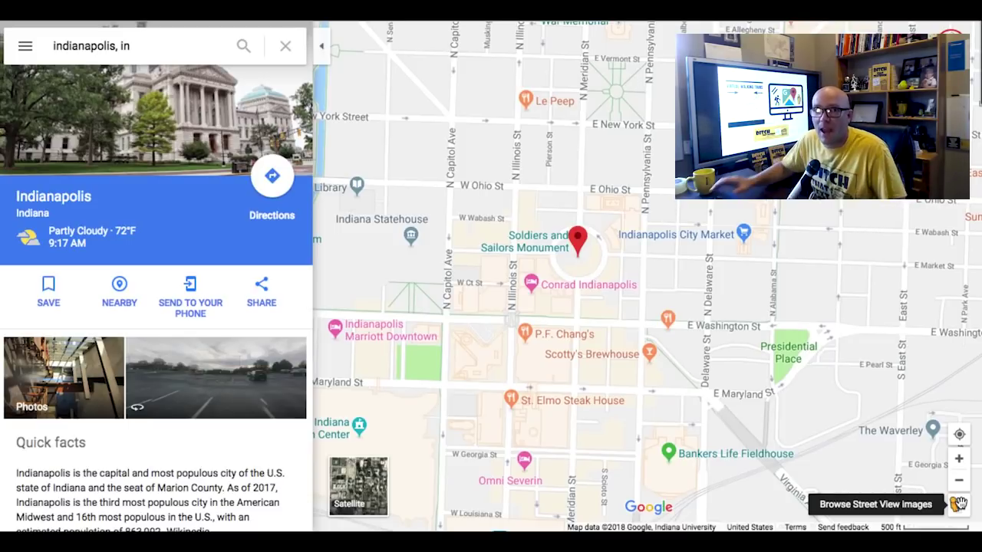
pyautogui.moveTo(959, 504)
pyautogui.mouseDown()
pyautogui.moveTo(905, 483)
pyautogui.moveTo(815, 370)
pyautogui.moveTo(750, 367)
pyautogui.moveTo(710, 332)
pyautogui.moveTo(701, 288)
pyautogui.moveTo(664, 285)
pyautogui.moveTo(616, 244)
pyautogui.moveTo(547, 239)
pyautogui.moveTo(637, 231)
pyautogui.moveTo(713, 283)
pyautogui.moveTo(744, 288)
pyautogui.moveTo(617, 247)
pyautogui.moveTo(637, 250)
pyautogui.moveTo(602, 222)
pyautogui.mouseUp()
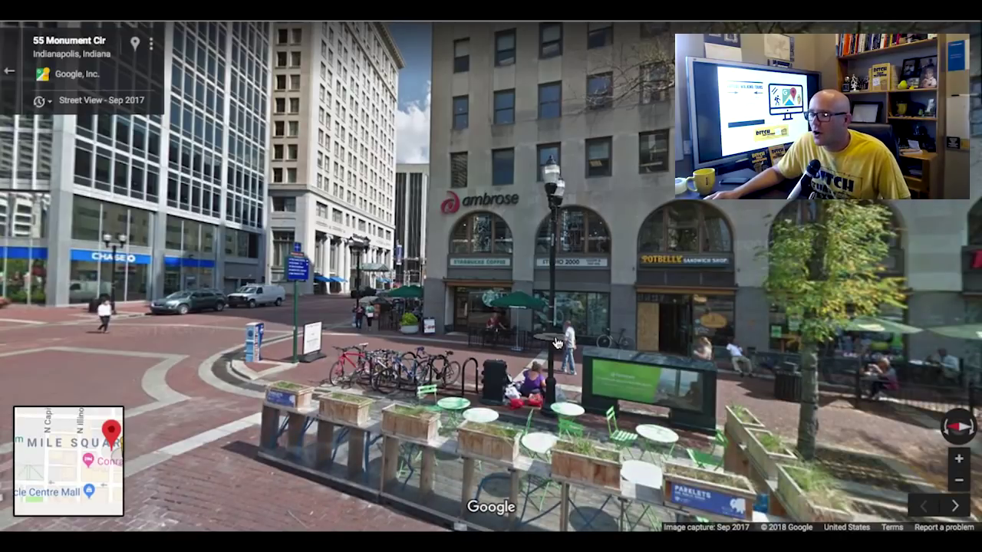
# Walk forward along Monument Circle and across the crosswalk in Street View
pyautogui.click(307, 342)
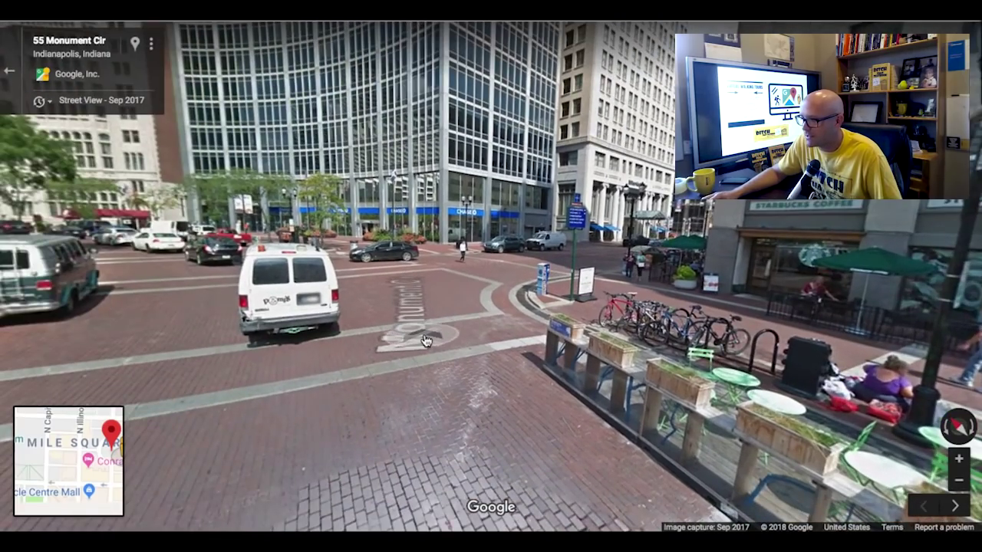
pyautogui.click(426, 341)
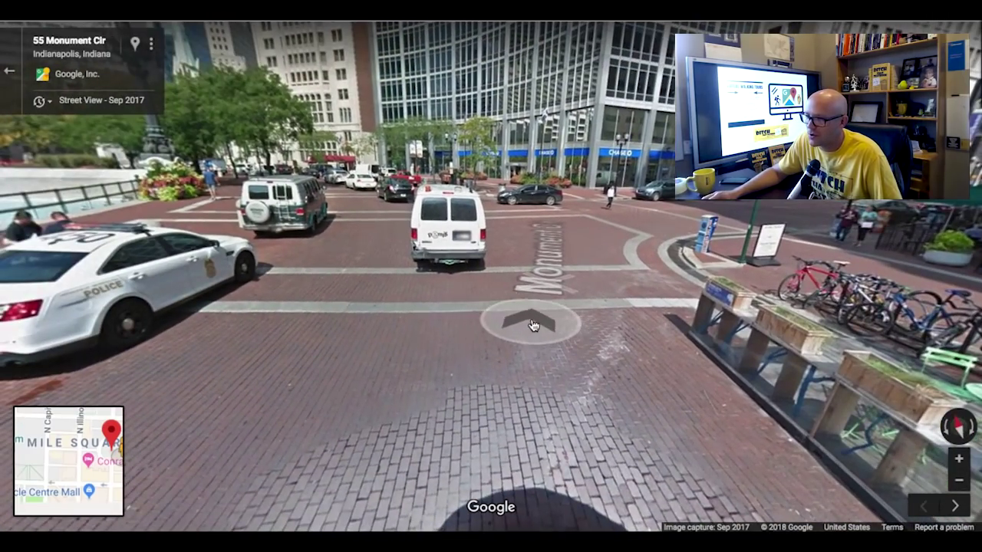
pyautogui.moveTo(534, 326); pyautogui.dragTo(543, 193)
pyautogui.click(657, 291)
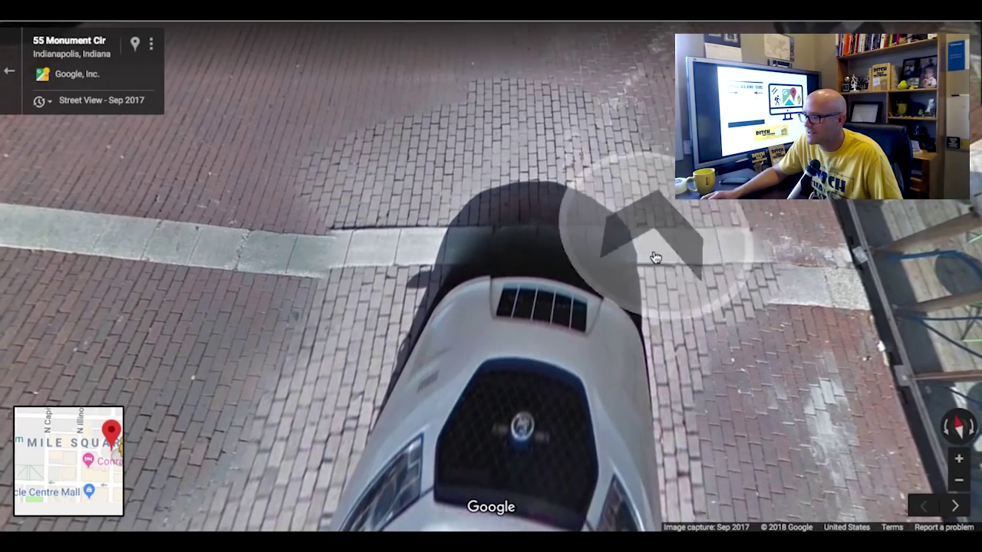
pyautogui.click(656, 258)
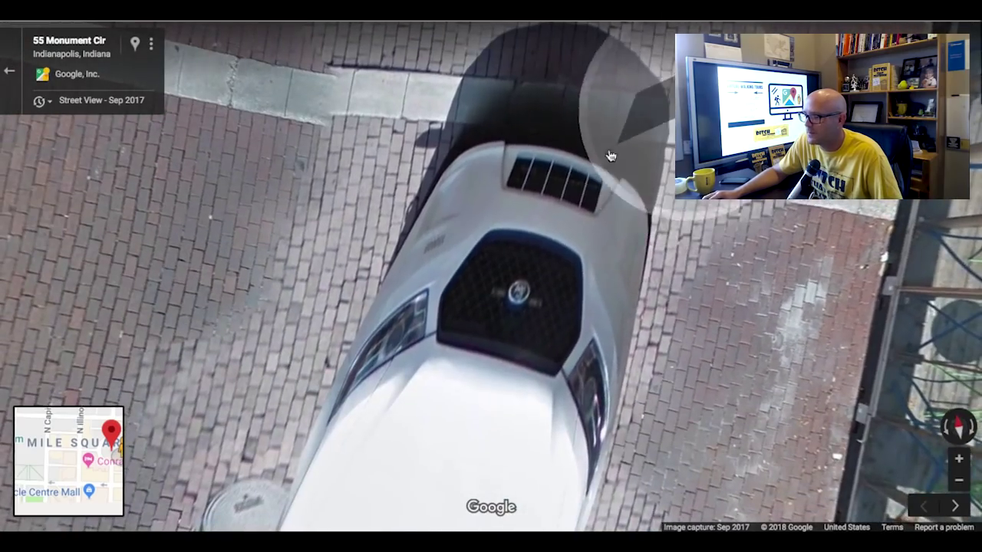
pyautogui.click(530, 164)
pyautogui.click(393, 161)
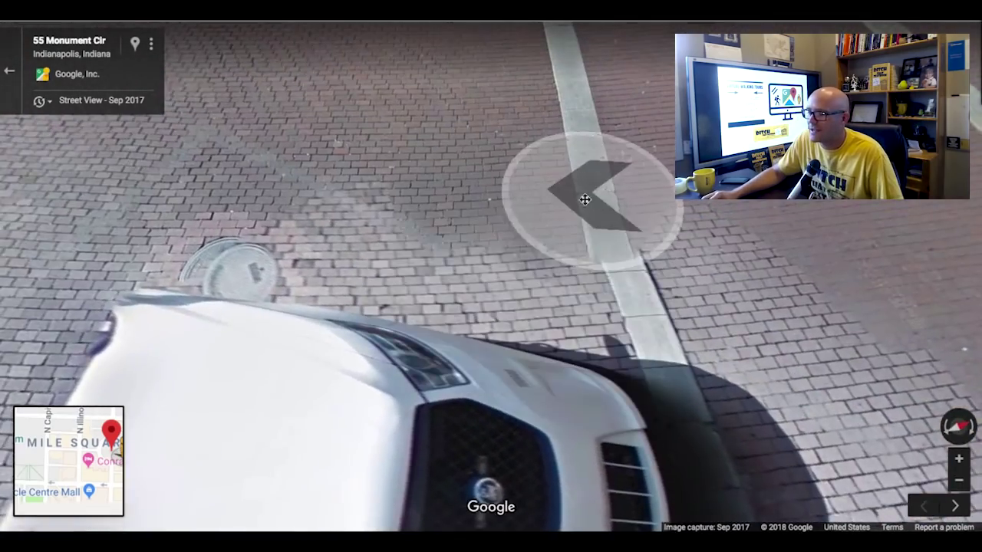
pyautogui.click(577, 195)
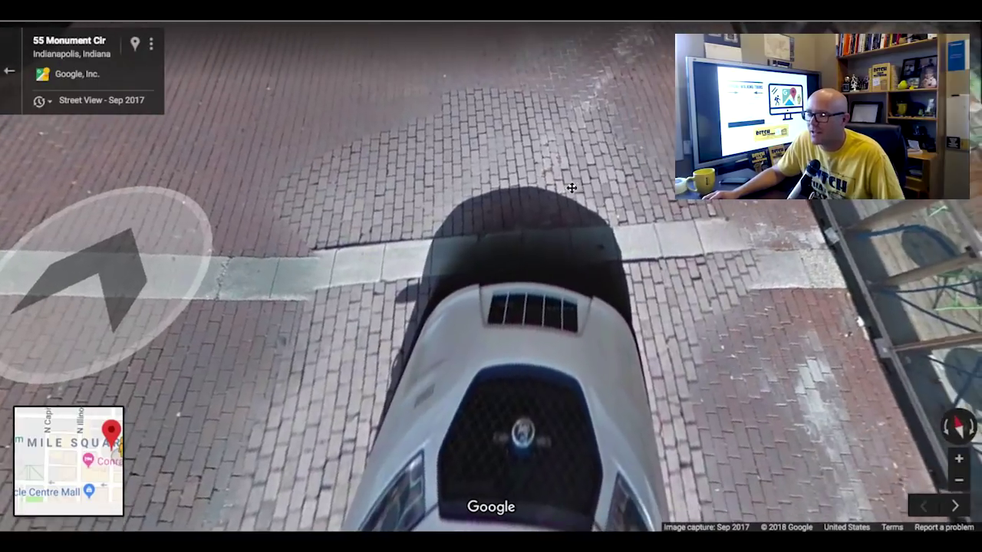
# Continue up Monument Circle toward the tall buildings to a spot facing the Chase building
pyautogui.click(122, 269)
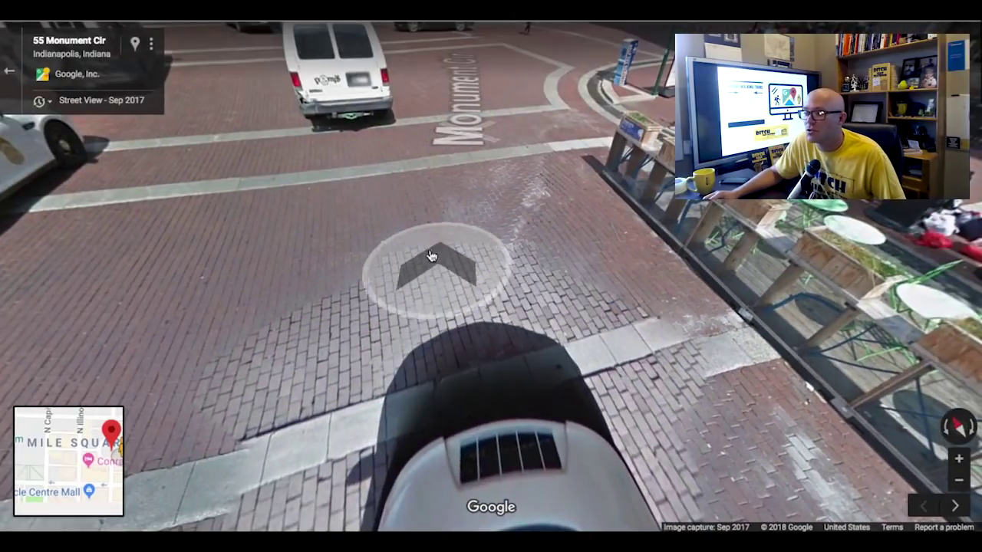
pyautogui.click(432, 259)
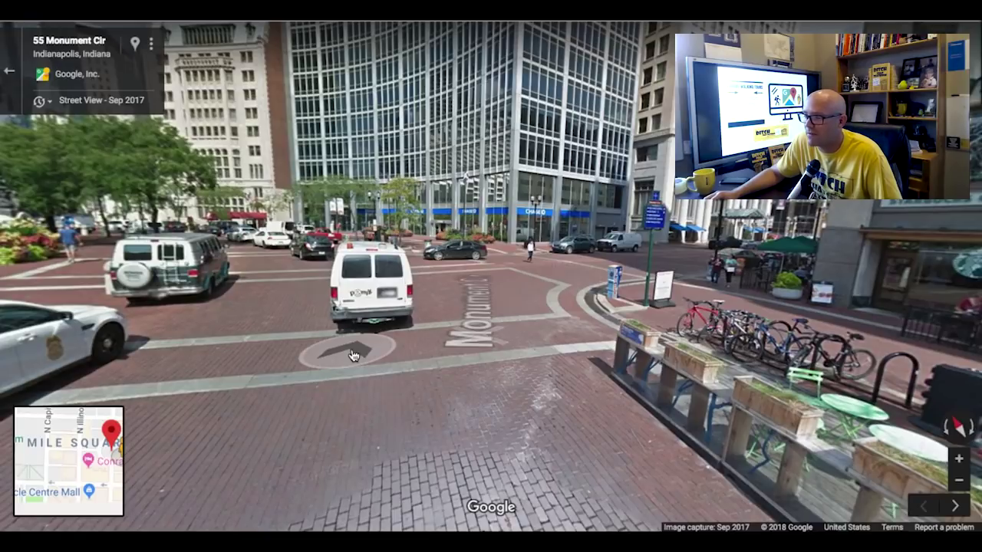
pyautogui.click(294, 322)
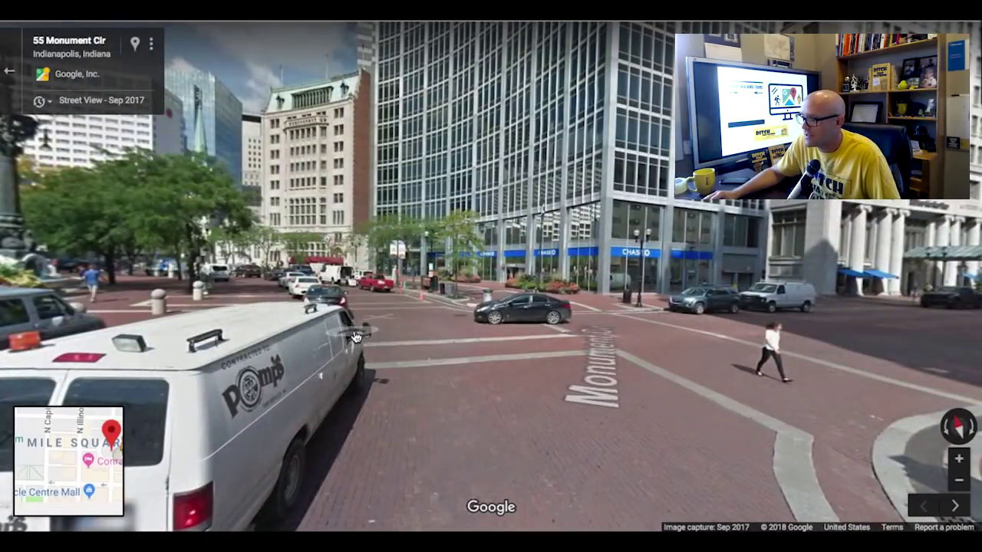
pyautogui.click(453, 355)
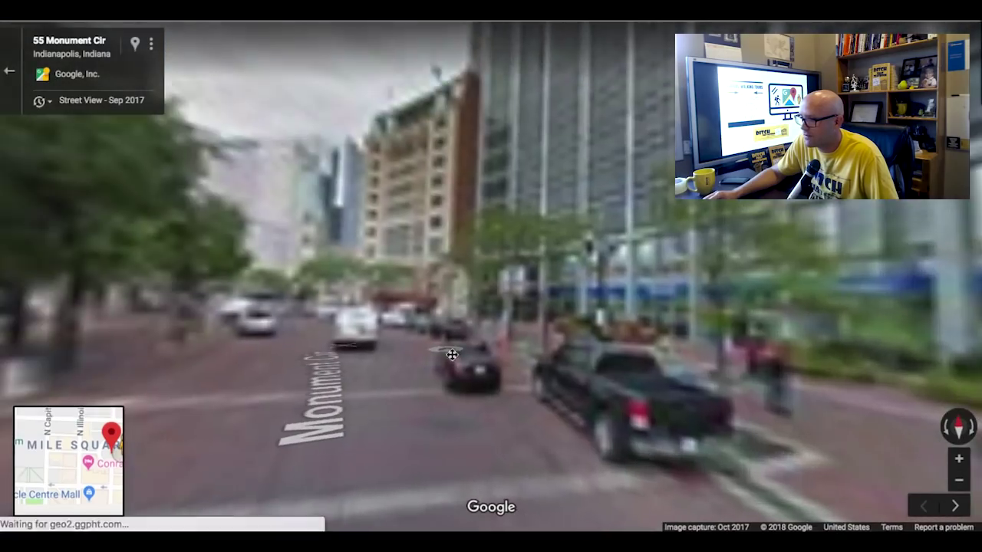
pyautogui.click(452, 354)
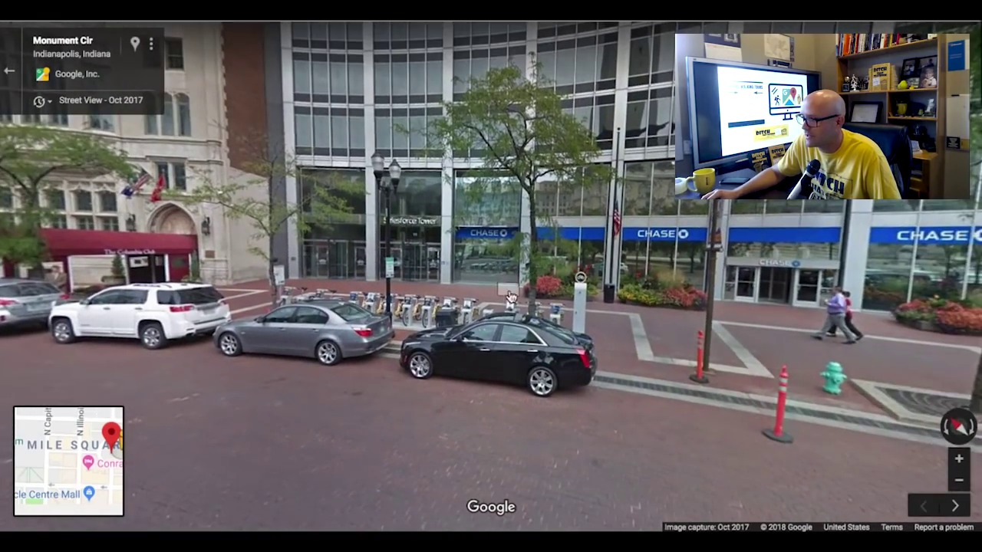
# Zoom in twice on the bike station and Chase entrance, then zoom back out
pyautogui.click(958, 457)
pyautogui.click(958, 458)
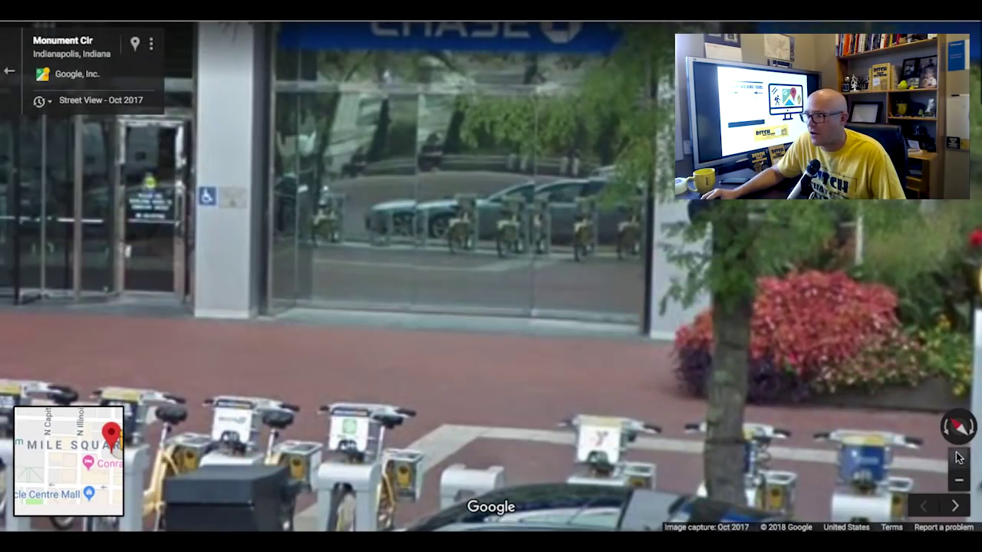
pyautogui.click(958, 479)
pyautogui.click(958, 480)
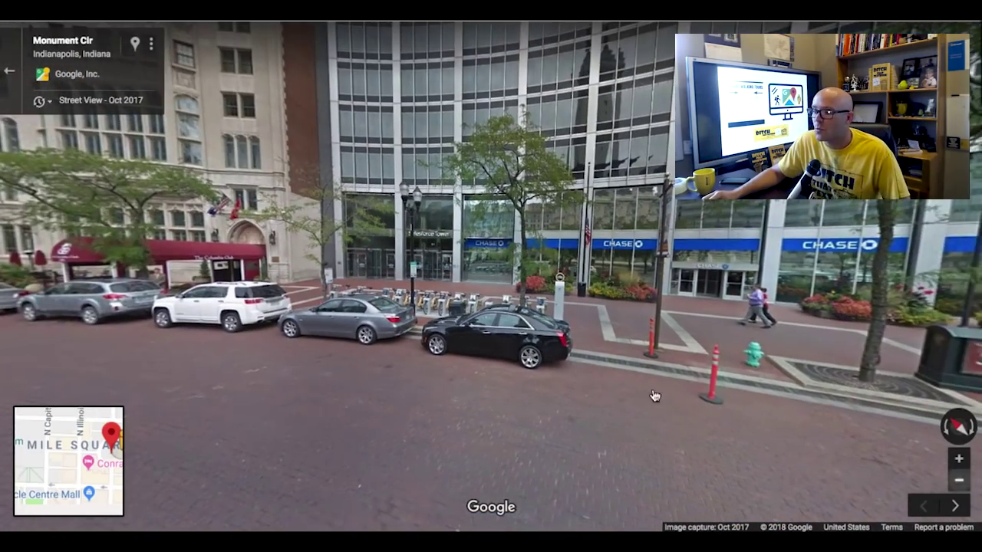
# Turn left toward the fountain, move closer, look at the left-side buildings, then exit Street View
pyautogui.moveTo(249, 207); pyautogui.dragTo(633, 209)
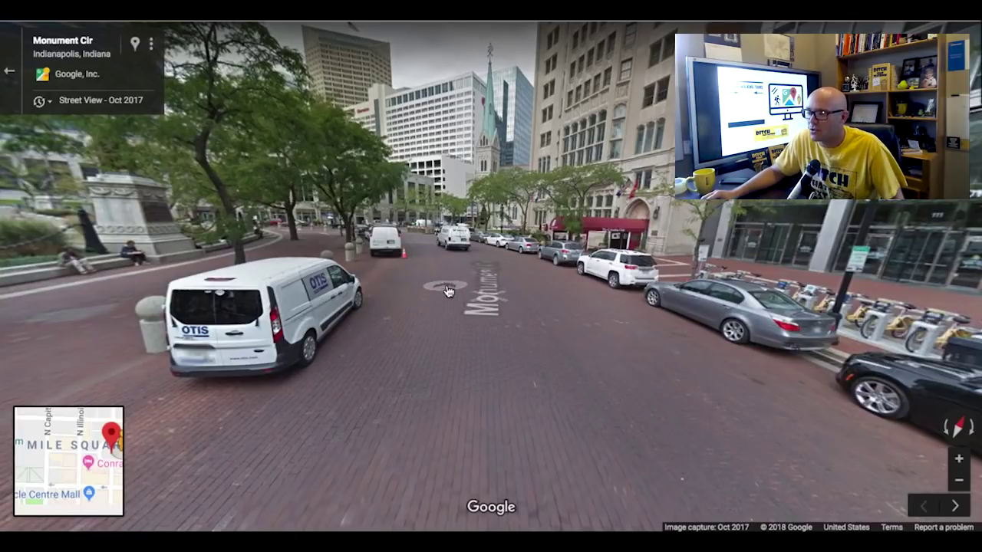
pyautogui.press('Left')
pyautogui.press('Left')
pyautogui.press('Left')
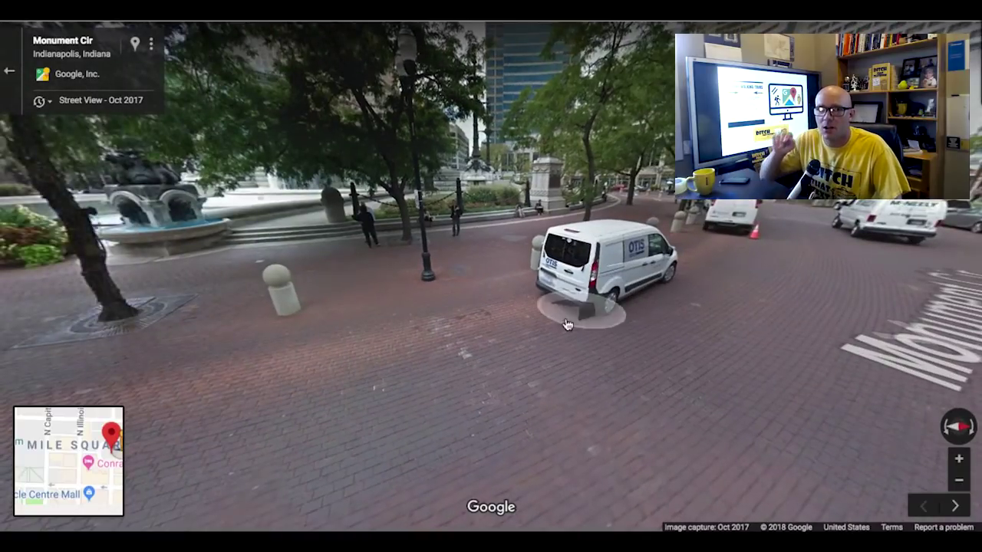
pyautogui.click(565, 324)
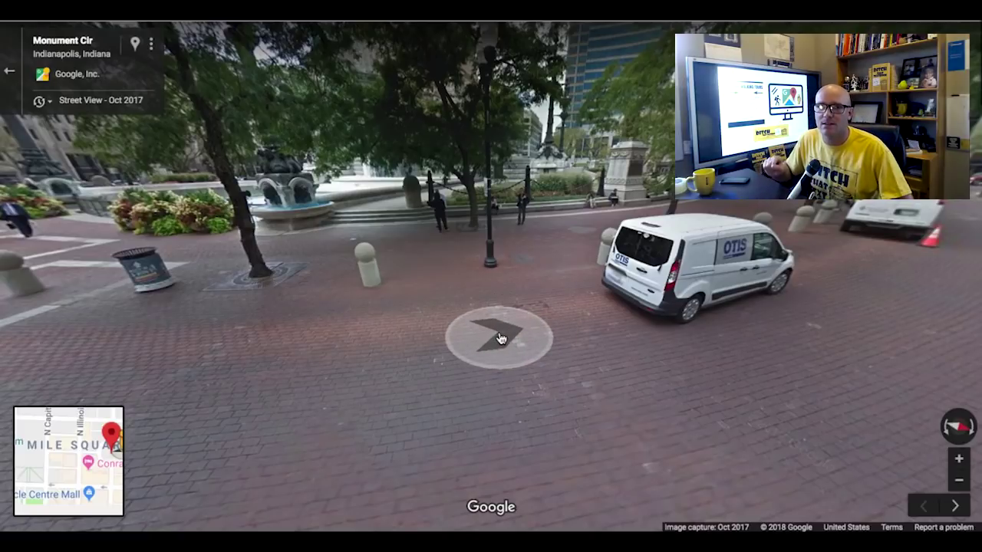
pyautogui.moveTo(502, 338); pyautogui.dragTo(593, 335)
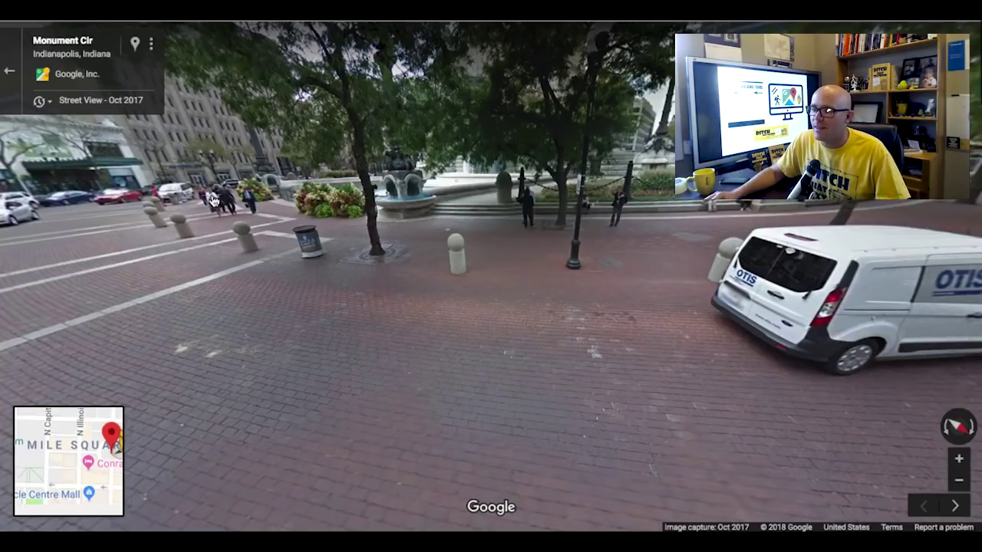
pyautogui.click(9, 71)
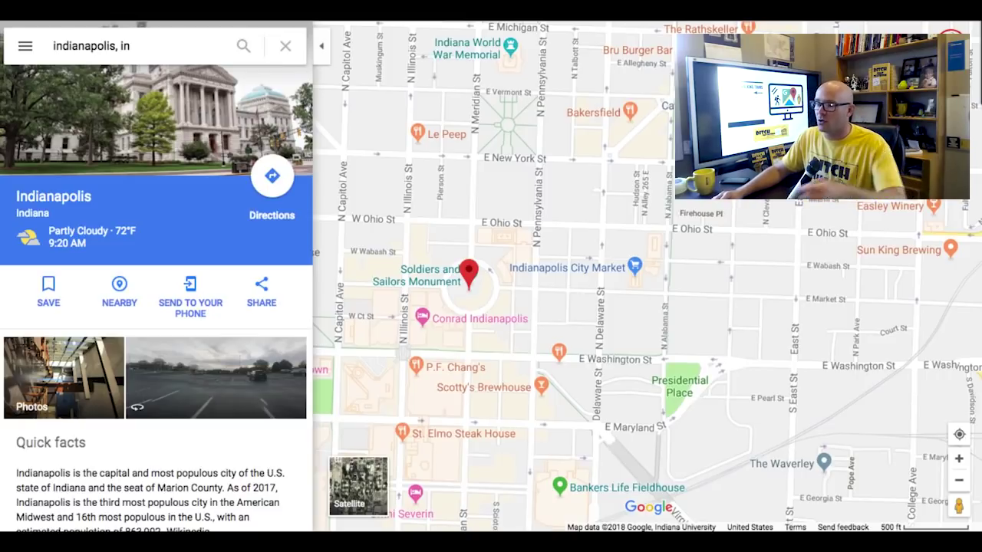
# Select the current text in the Google Maps search box
pyautogui.doubleClick(106, 48)
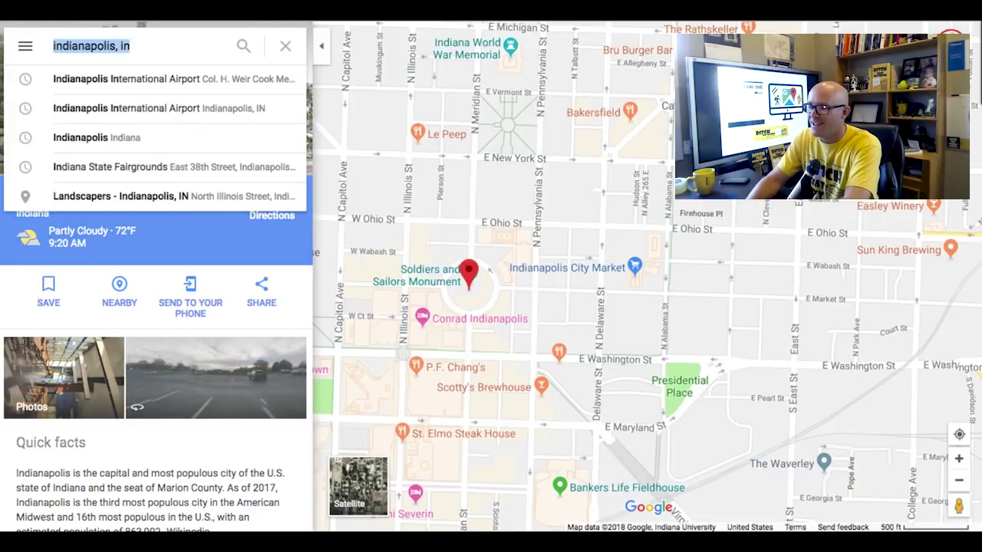
# Search for 'eiffel tower' and turn on webcam embedding in Screencastify's recording options
pyautogui.write('ef')
pyautogui.press('BackSpace')
pyautogui.write('iffel')
pyautogui.press('Down')
pyautogui.press('Down')
pyautogui.press('Return')
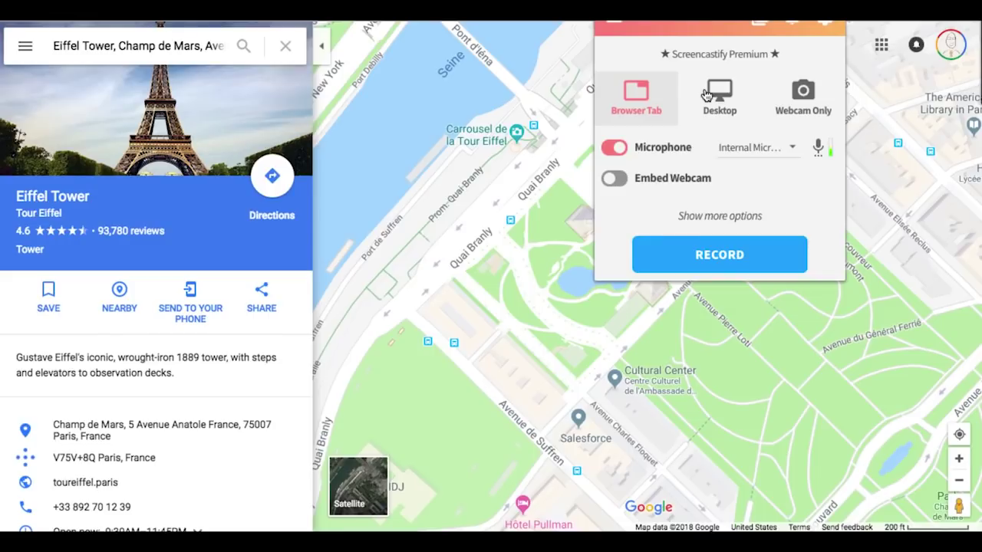
pyautogui.click(610, 179)
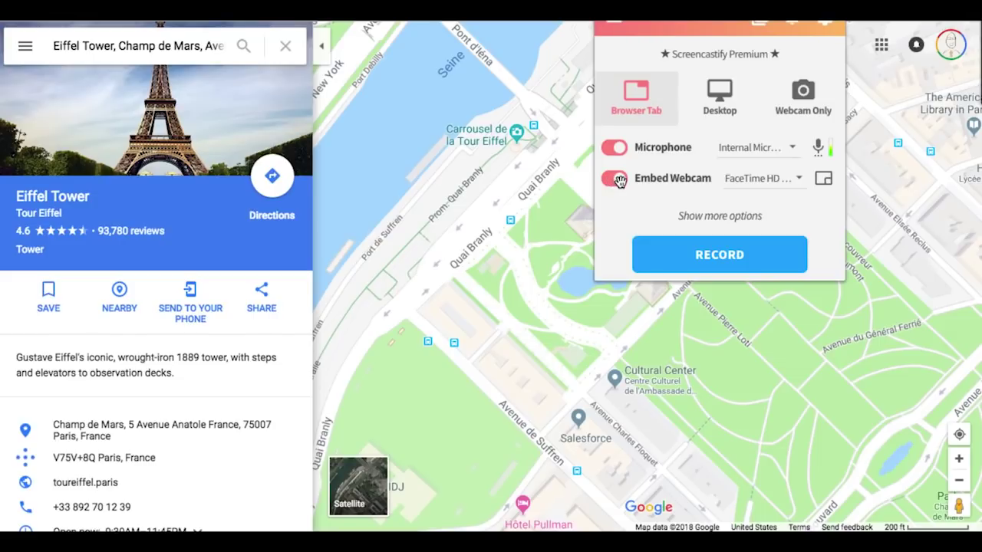
pyautogui.click(619, 180)
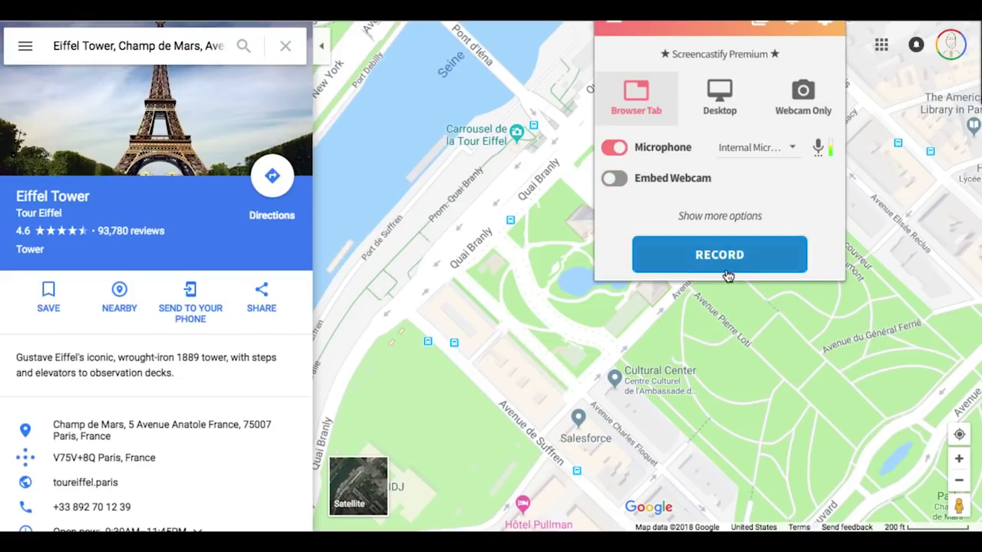